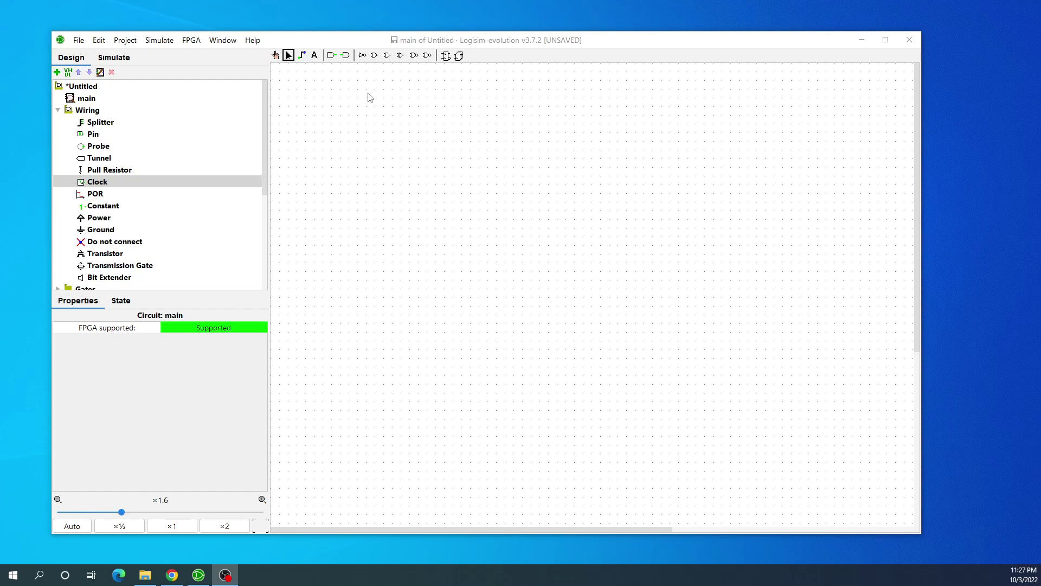
Place a rising-edge D flip-flop near the centre of the canvas
click(446, 56)
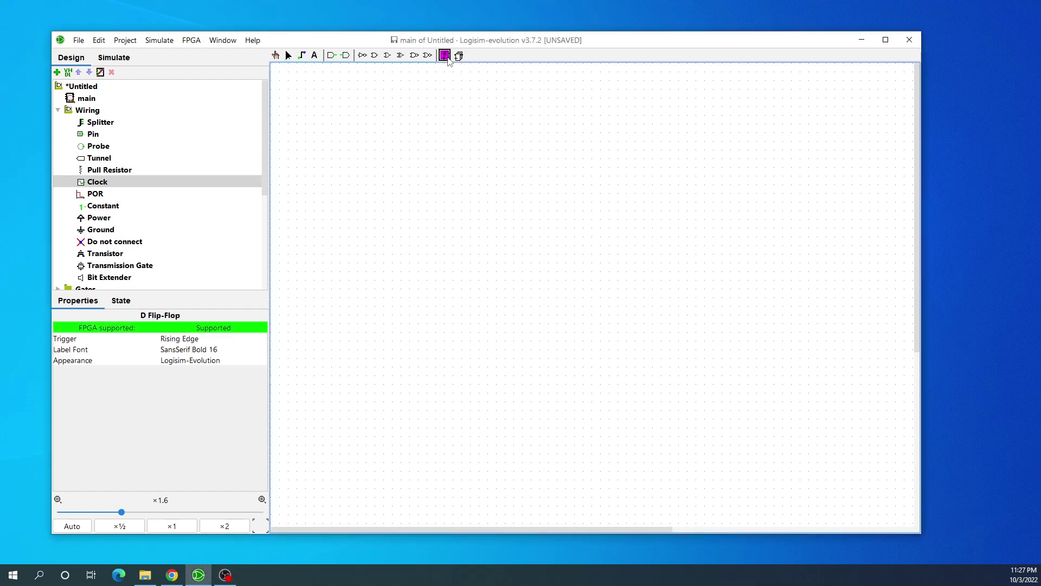
click(592, 217)
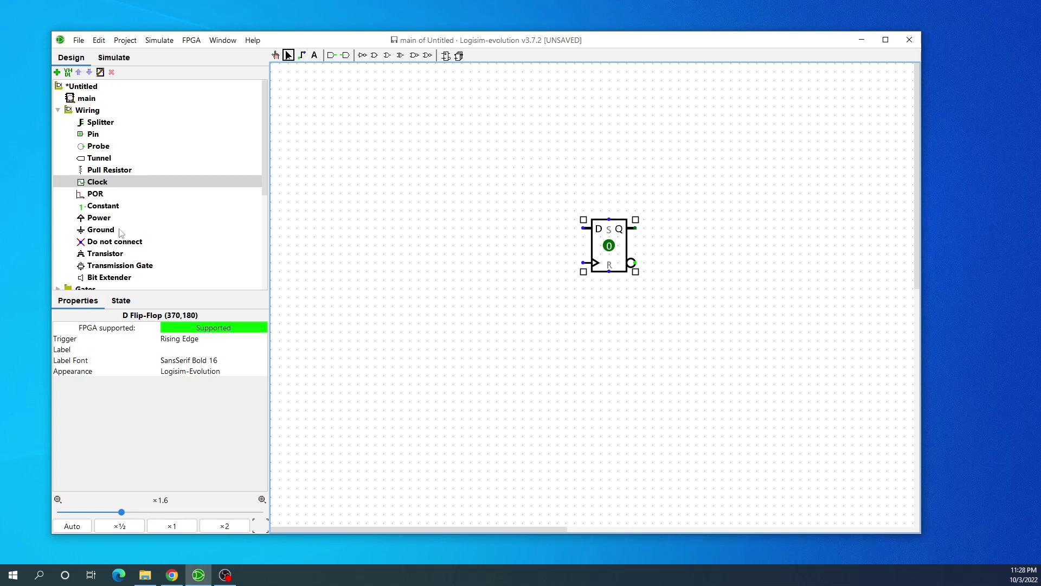
Place a 1-bit multiplexer from Plexers left of the flip-flop and wire its output to D
scroll(103, 215, down, 3)
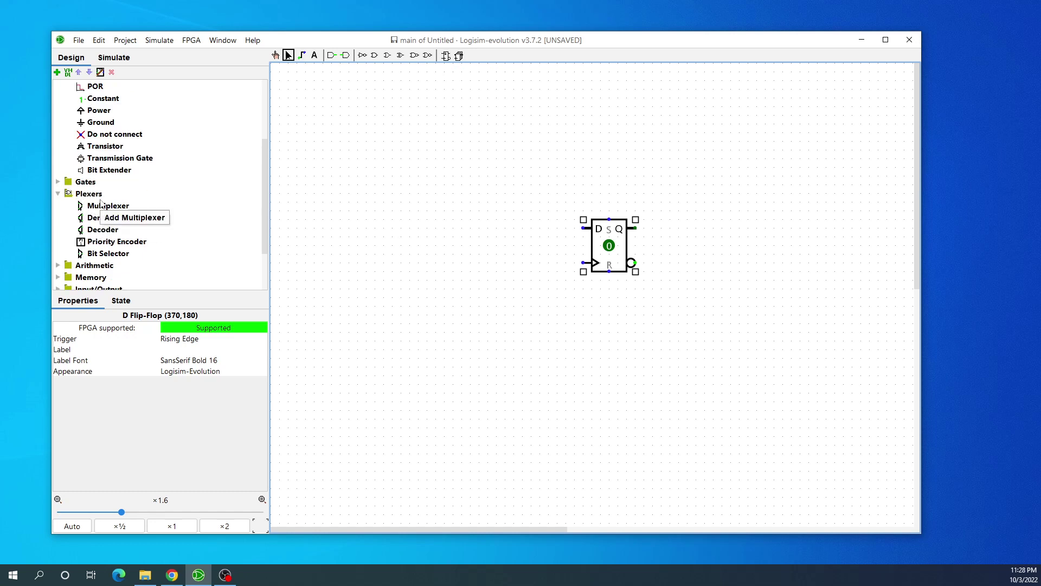
click(103, 205)
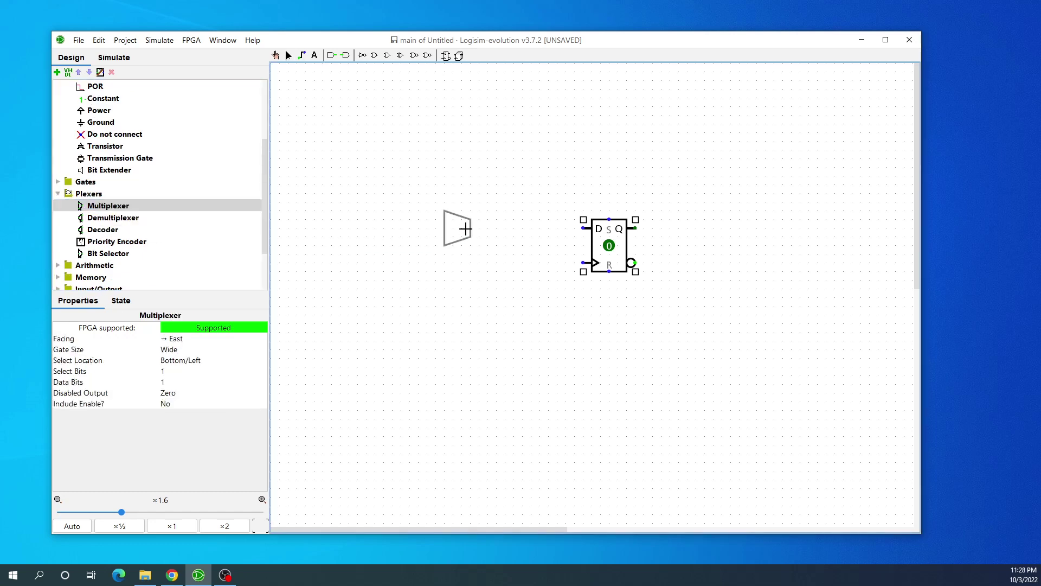
click(473, 229)
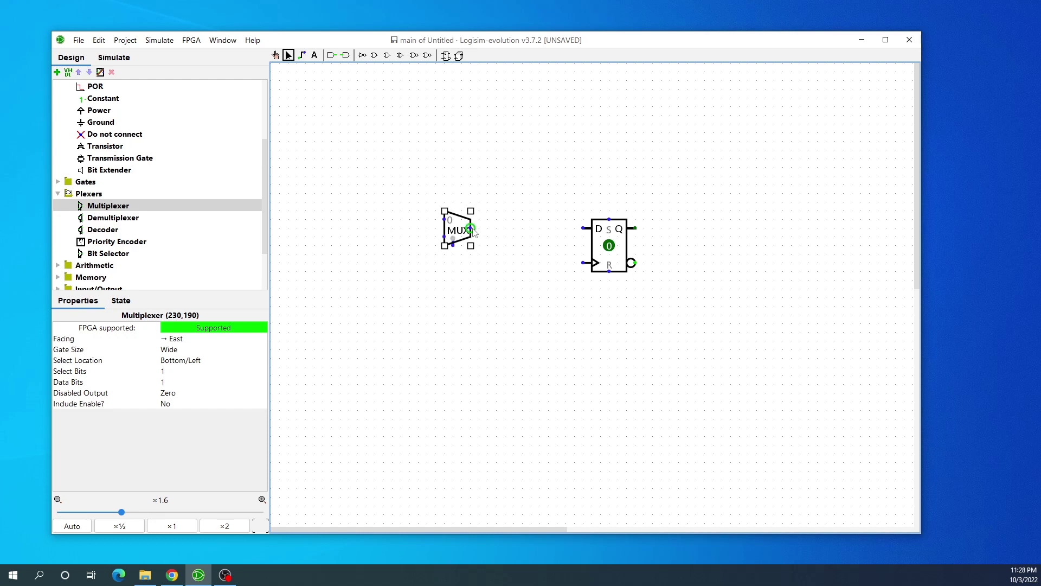
drag(473, 230, 587, 228)
scroll(83, 125, up, 4)
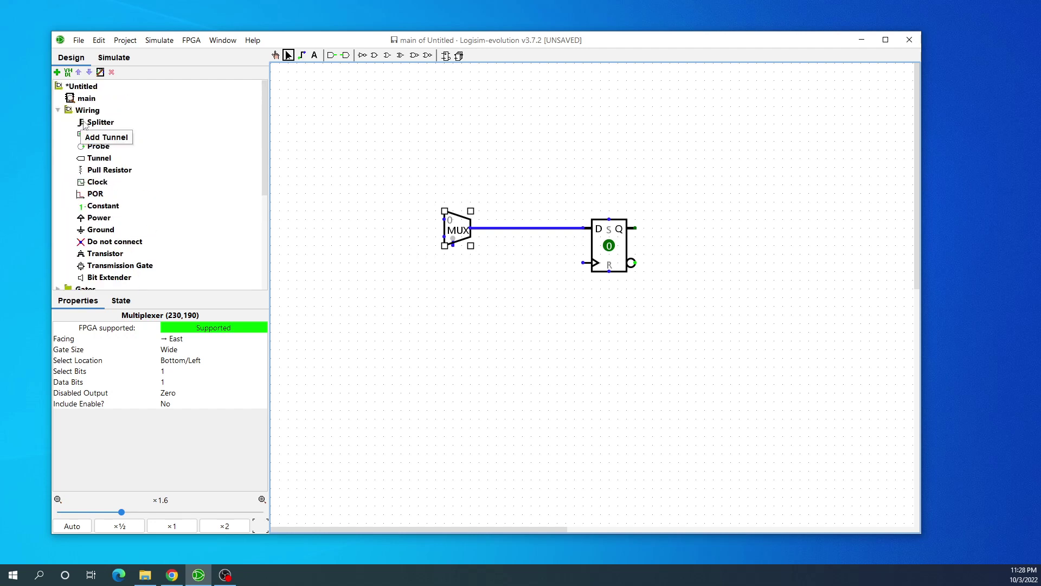
Place an input pin left of the multiplexer and wire it to the 0 input
click(91, 136)
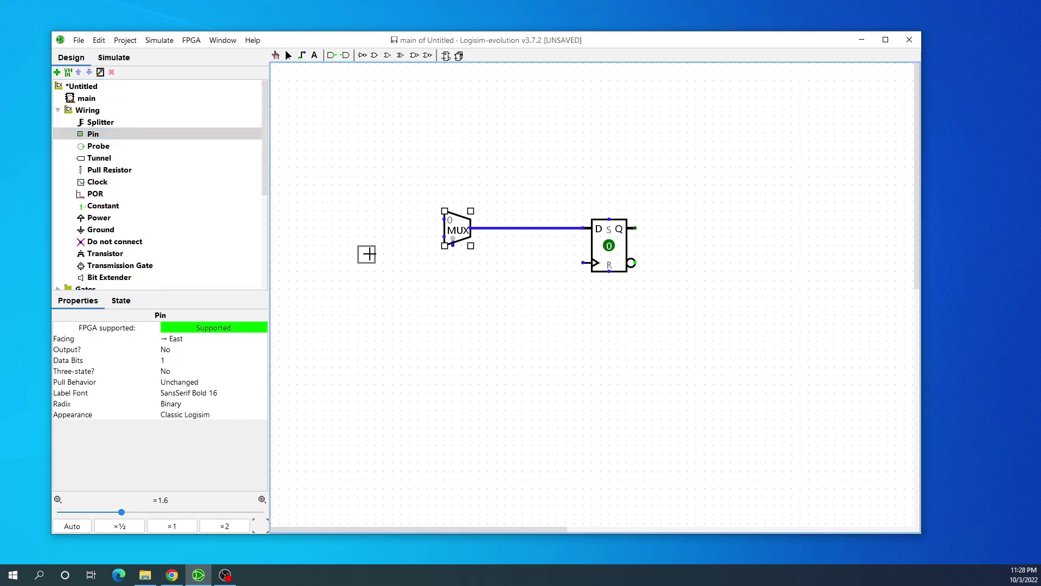
click(341, 237)
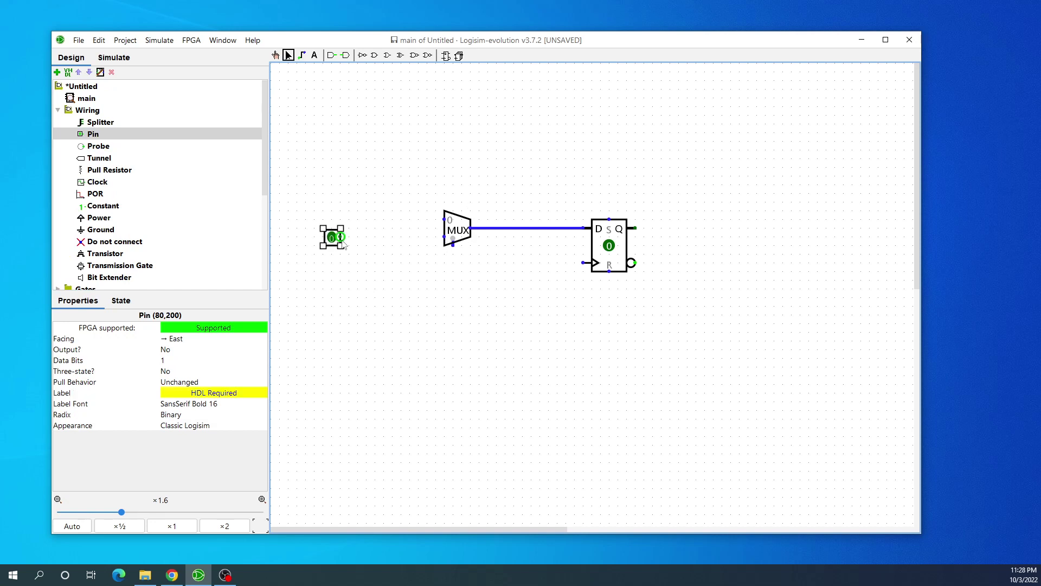
drag(342, 244, 443, 238)
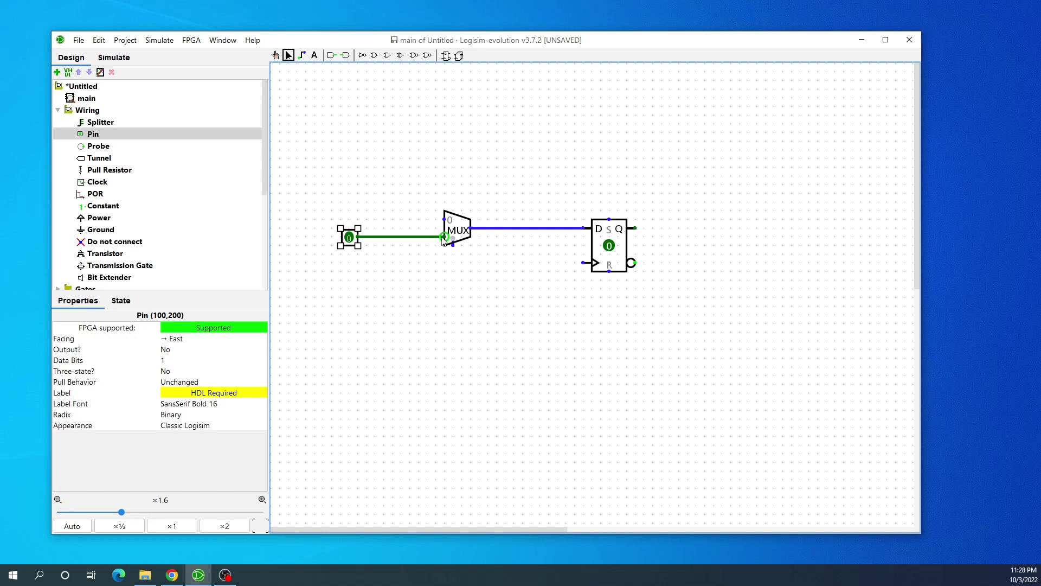
Label the new pin 'input_bit'
click(196, 393)
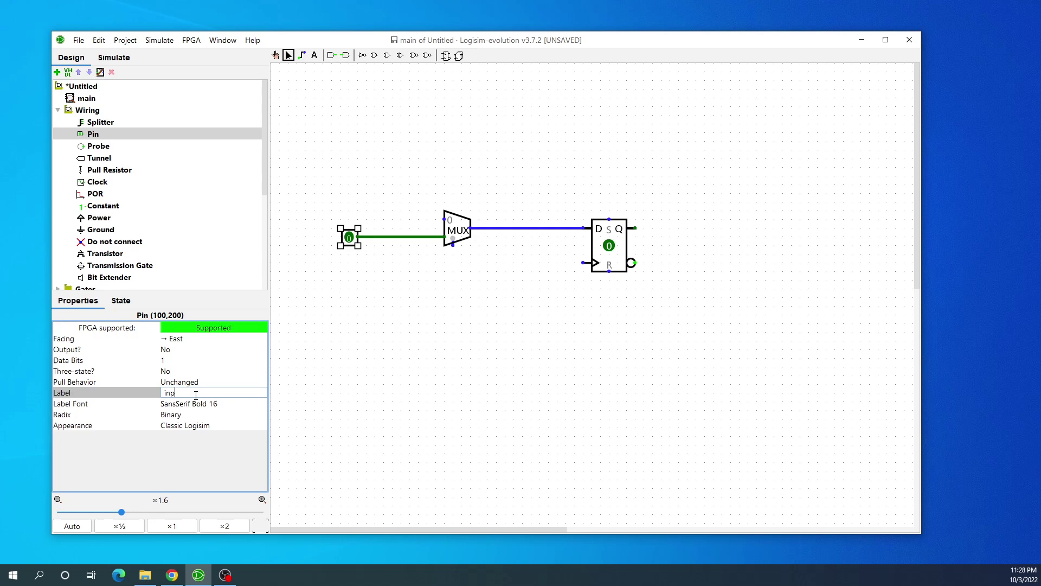
text(input_bit)
key(Return)
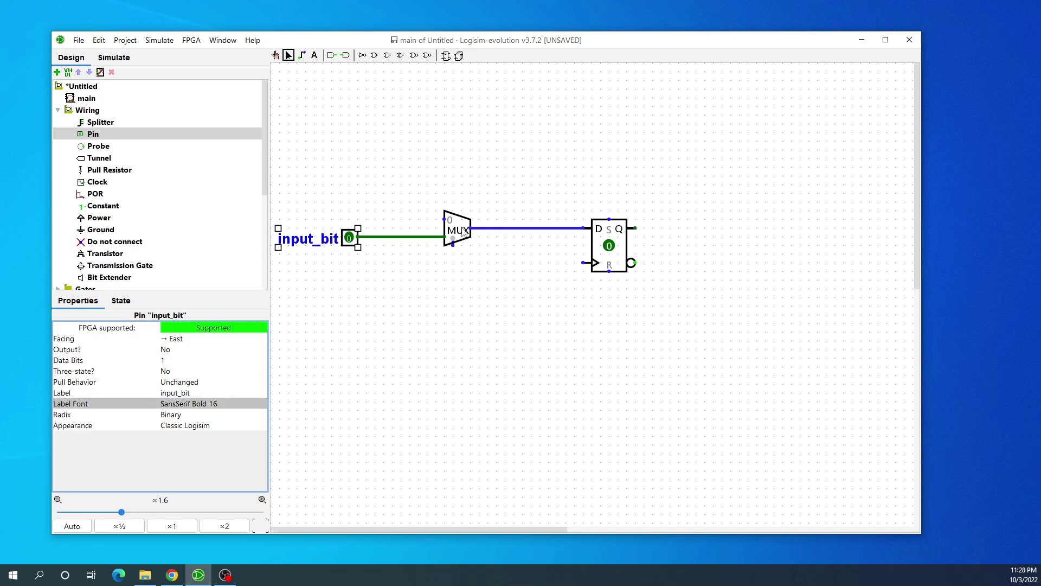
Set the multiplexer's Select Location property to Top/Right
click(446, 240)
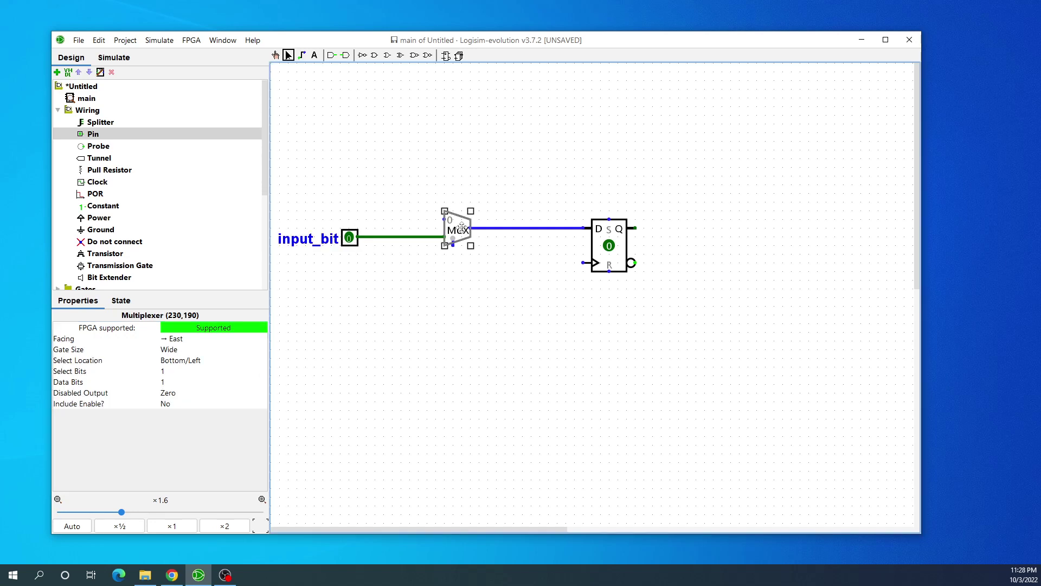
click(171, 362)
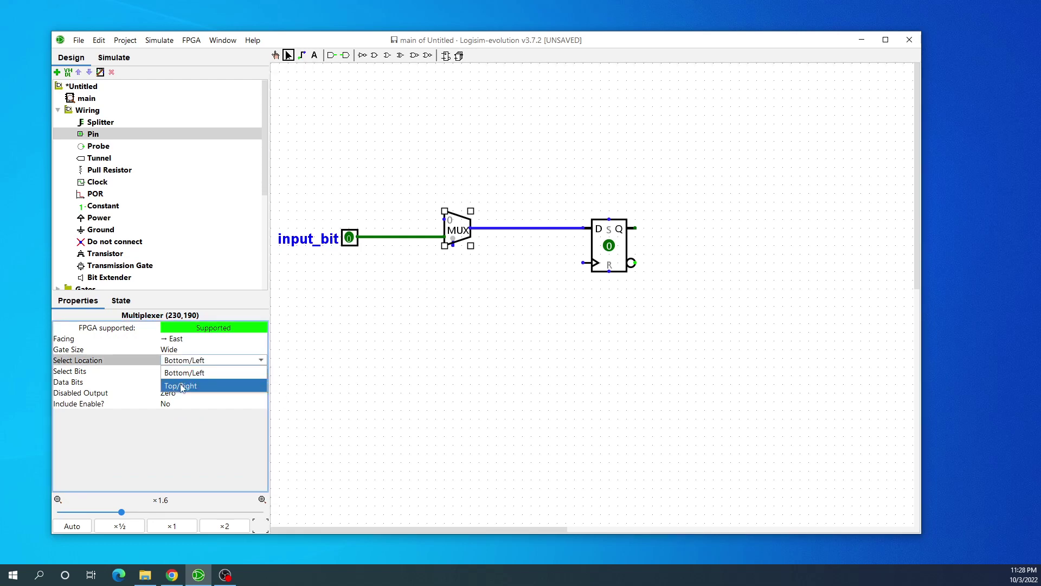
click(182, 385)
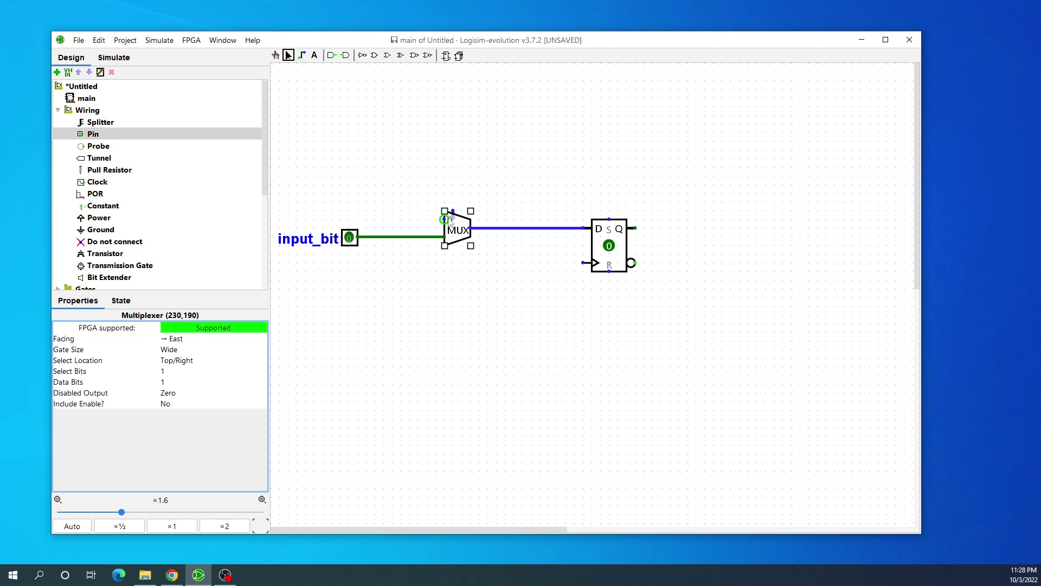
Place an input pin above the multiplexer with Facing set to South
click(93, 134)
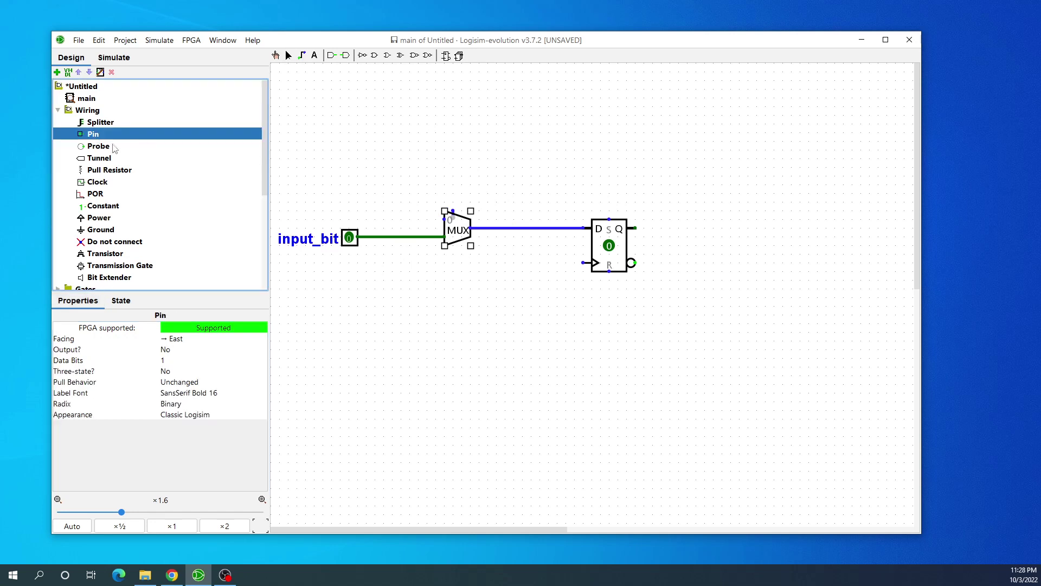
click(451, 114)
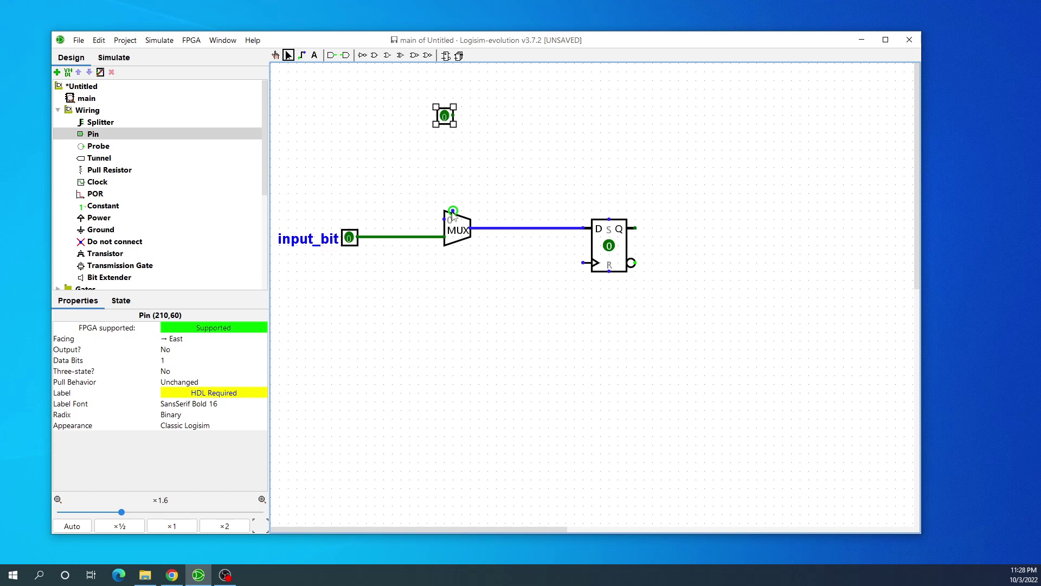
click(170, 338)
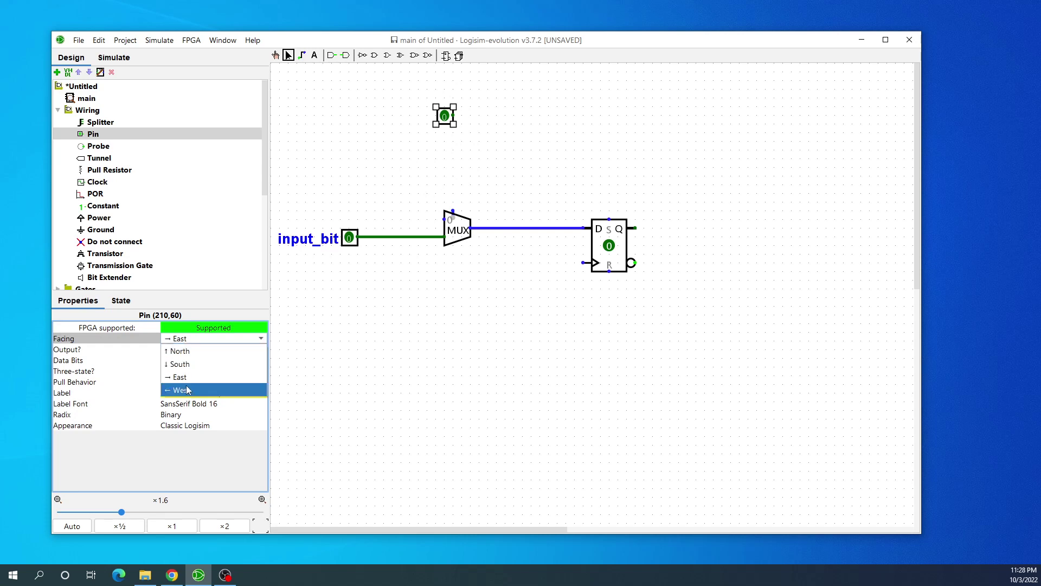
click(186, 367)
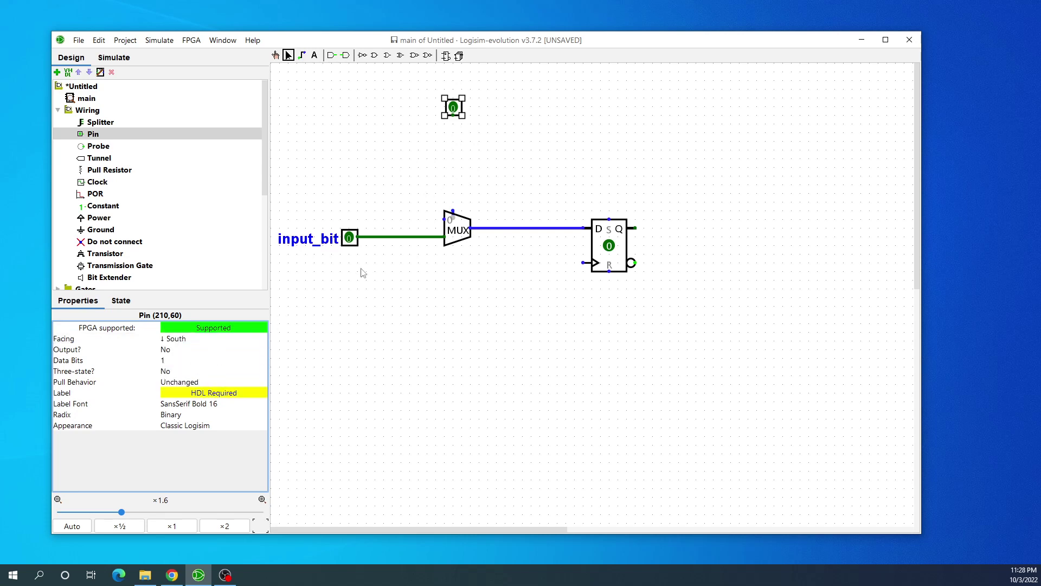
Drag the pin down onto the multiplexer's select input and label it 'load_bit'
click(453, 107)
drag(453, 107, 451, 217)
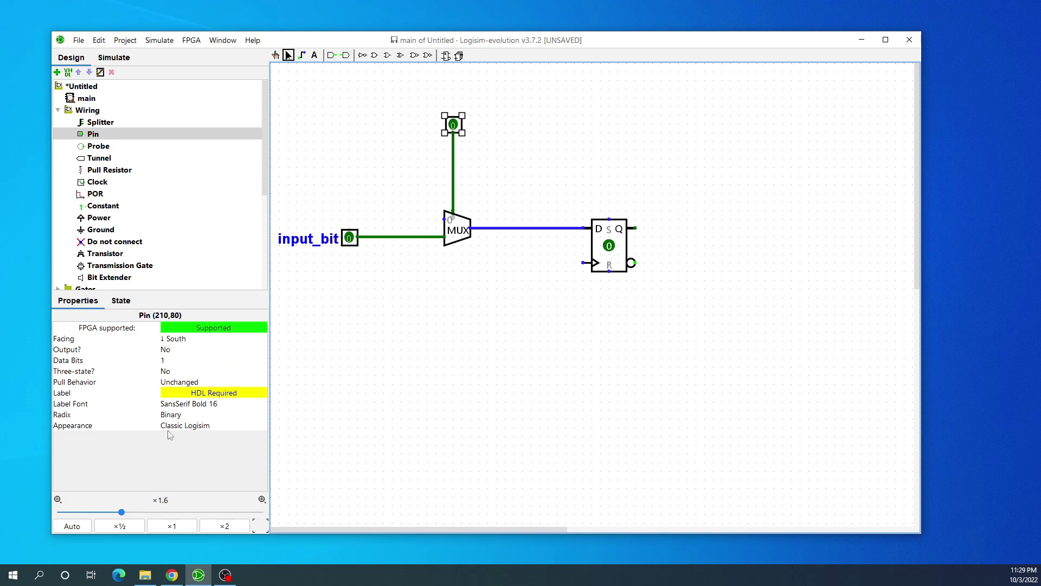
click(189, 391)
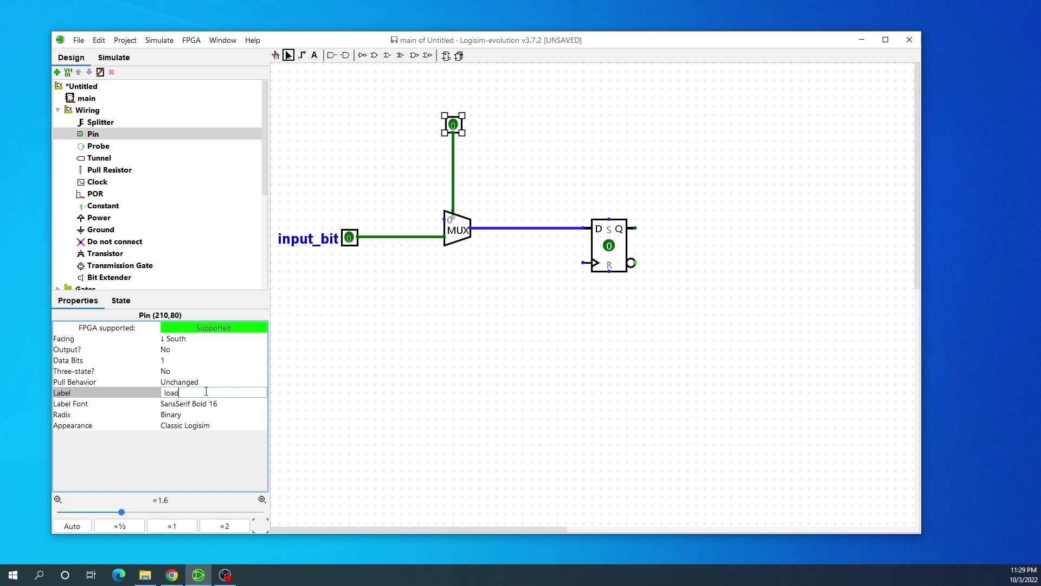
key(Return)
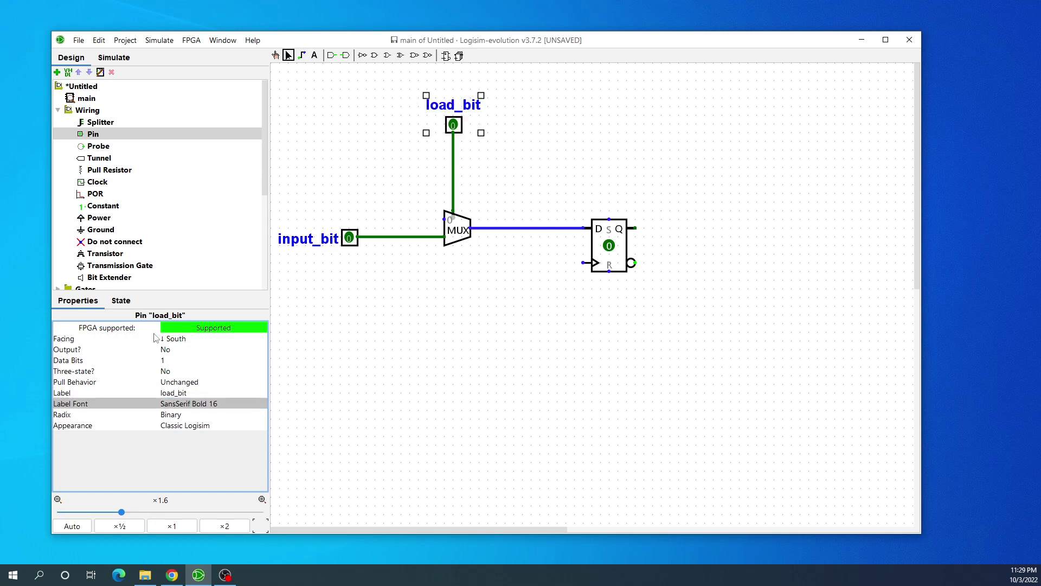
Place a west-facing pin right of the flip-flop and wire the Q output to it
click(92, 133)
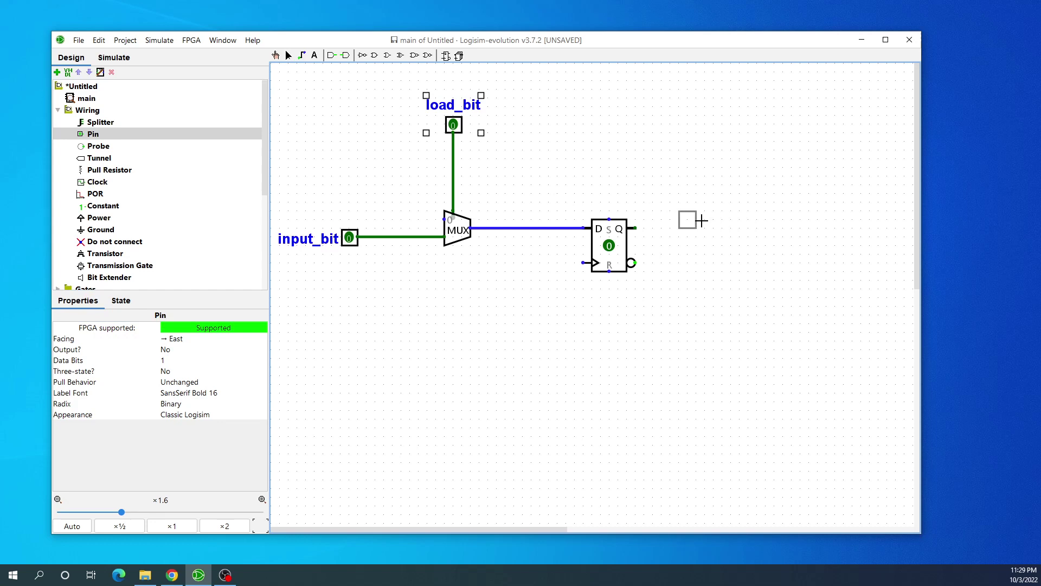
click(763, 224)
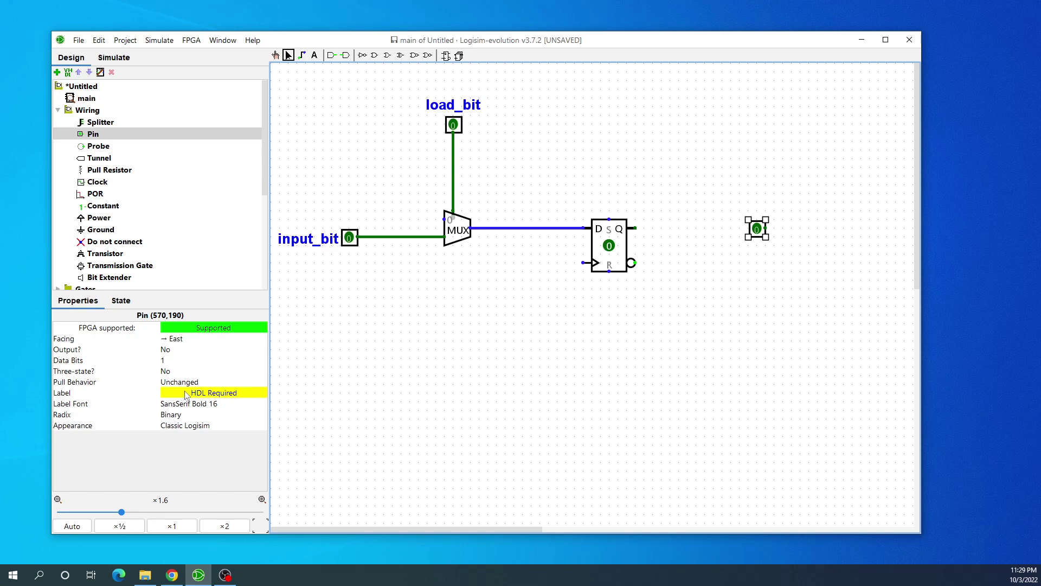
click(176, 339)
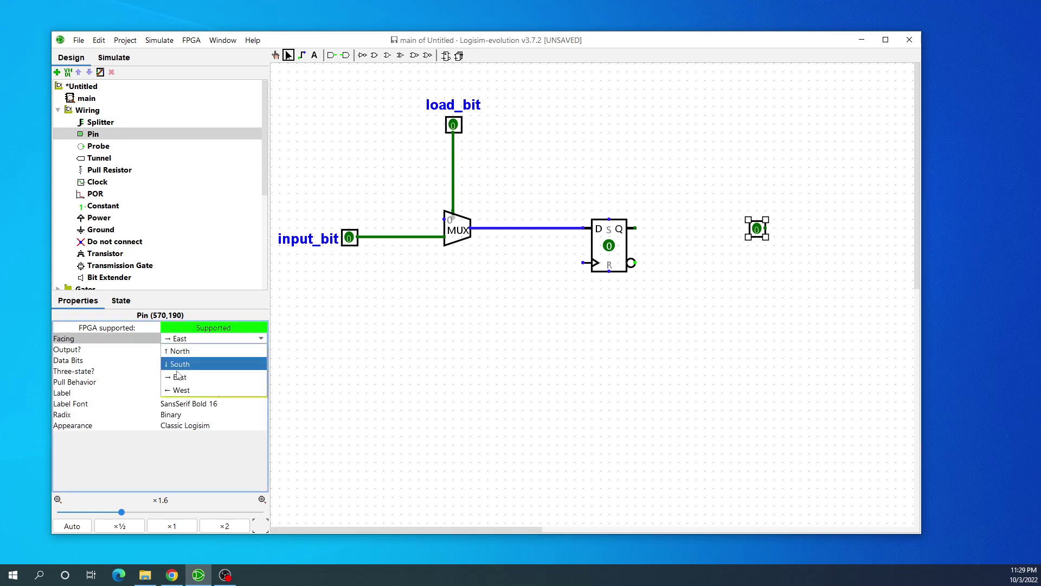
click(180, 391)
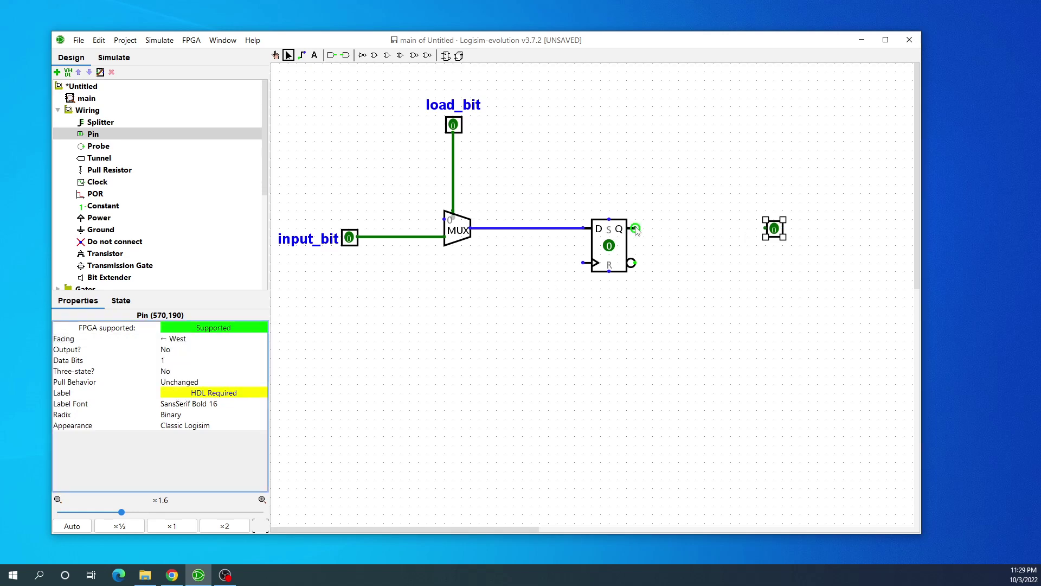
drag(636, 228, 766, 228)
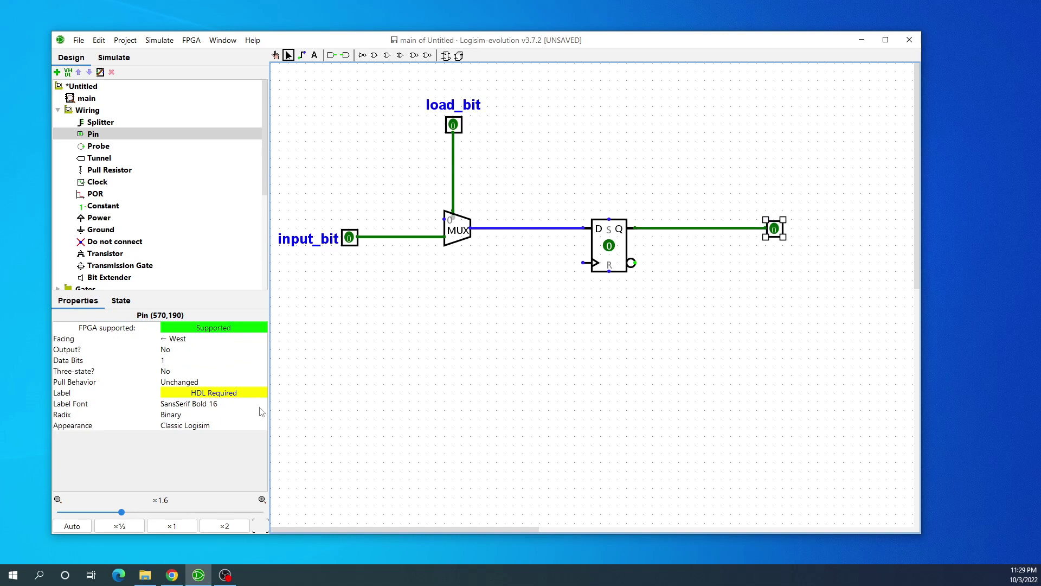
click(87, 183)
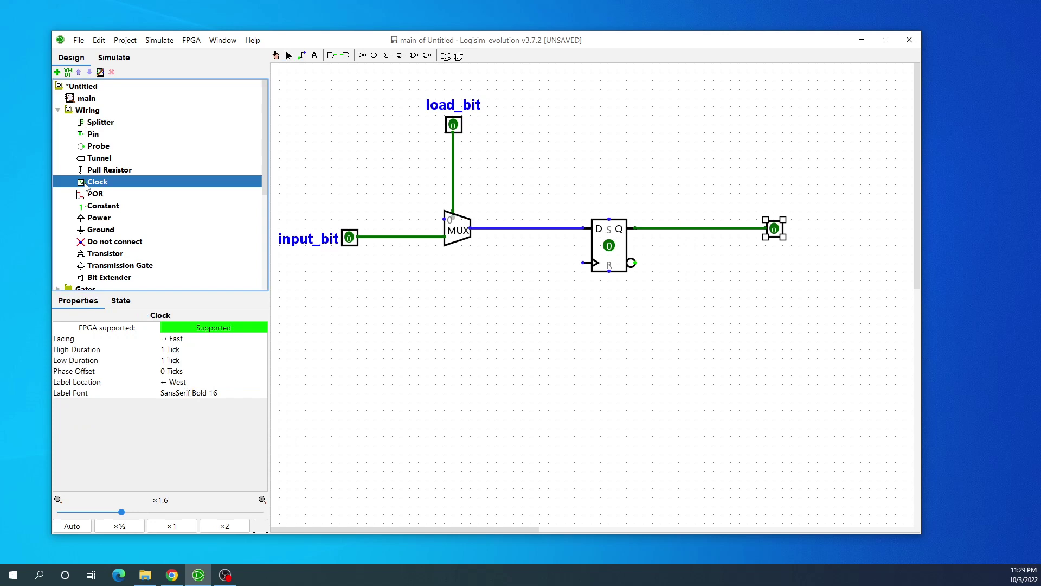
Place a south-facing clock on the flip-flop's clock input and drag a feedback wire from Q
click(548, 124)
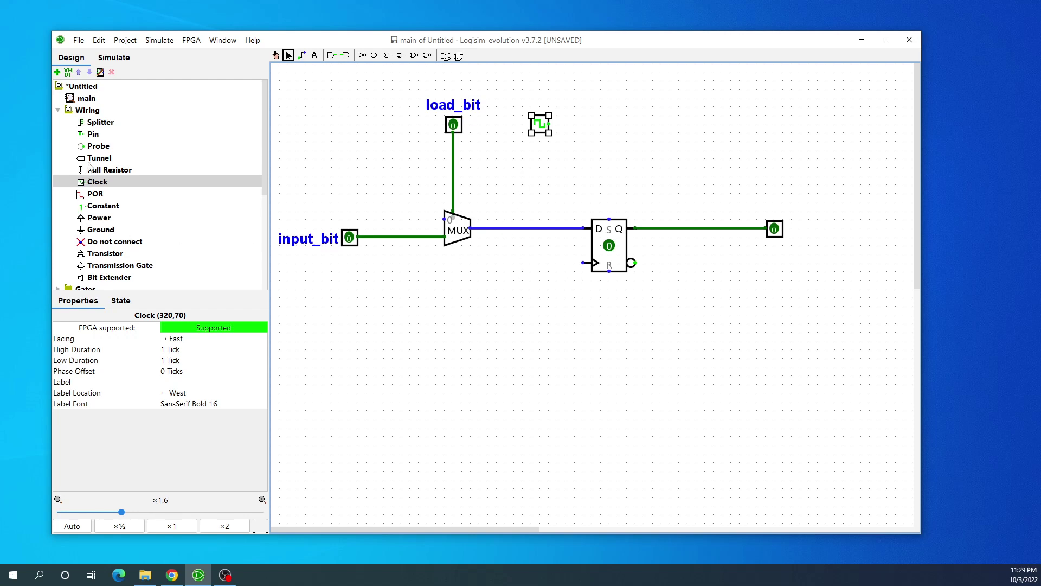
click(172, 340)
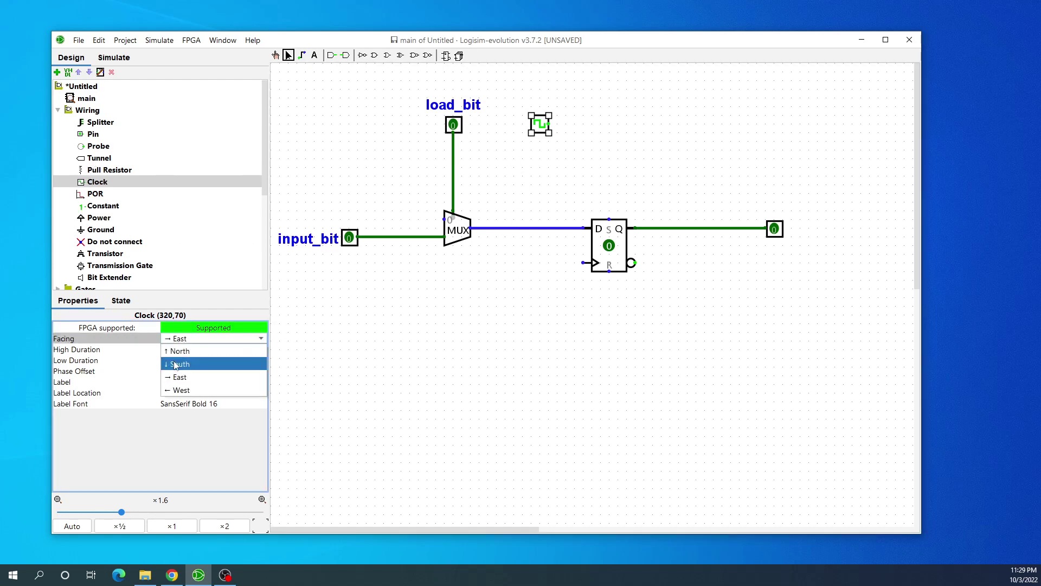
click(175, 363)
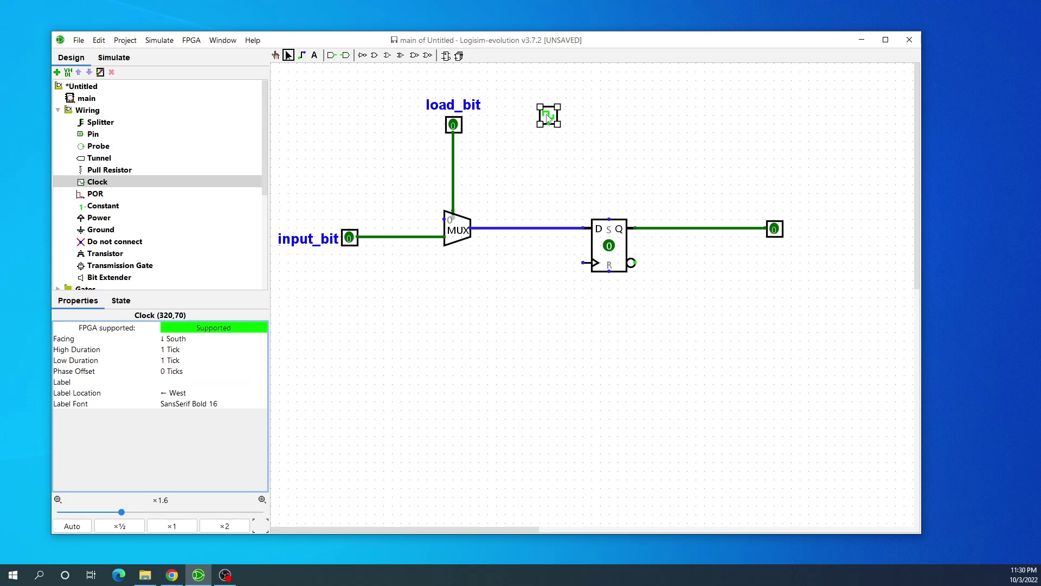
mouse_move(548, 116)
mouse_down()
mouse_move(540, 233)
mouse_move(556, 263)
mouse_move(586, 264)
mouse_up()
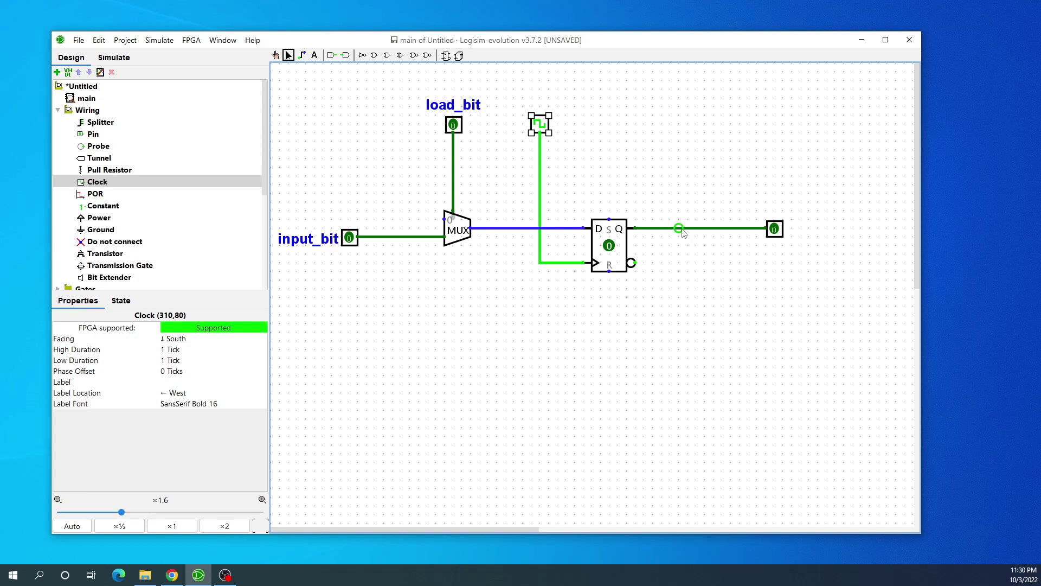
mouse_move(683, 233)
mouse_down()
mouse_move(691, 300)
mouse_move(423, 305)
mouse_move(418, 255)
mouse_move(425, 228)
mouse_move(443, 220)
mouse_up()
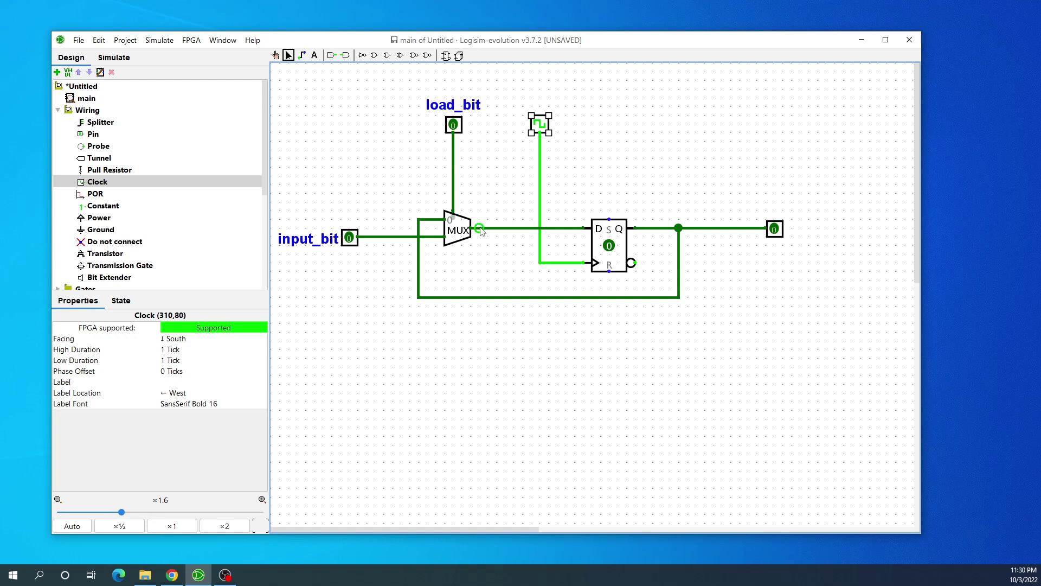
Select the wire leaving the flip-flop's Q output
click(657, 233)
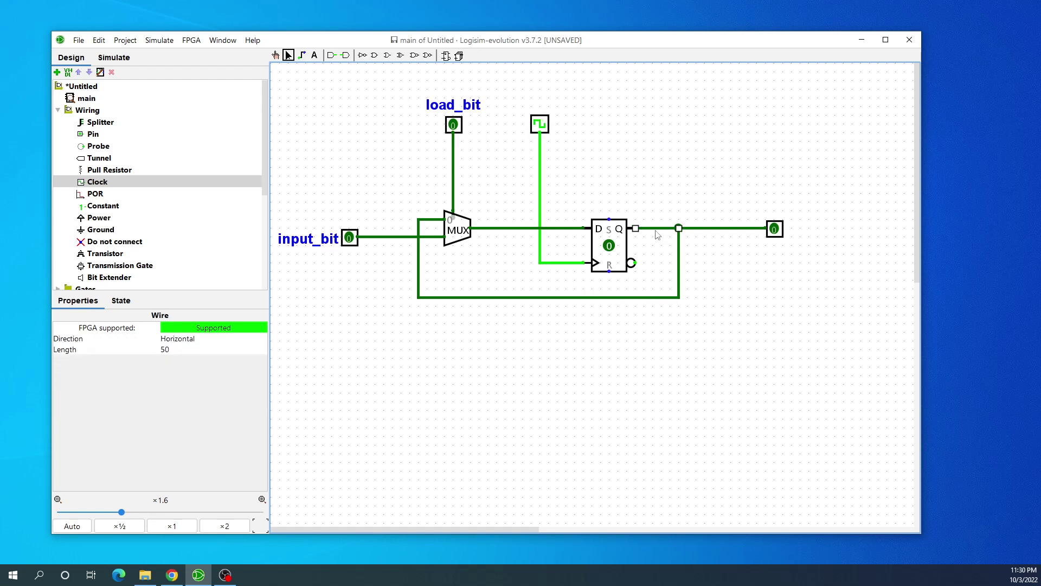
click(662, 297)
Switch to the Poke tool and turn on Simulate > Auto-Tick Enabled
click(276, 55)
click(158, 40)
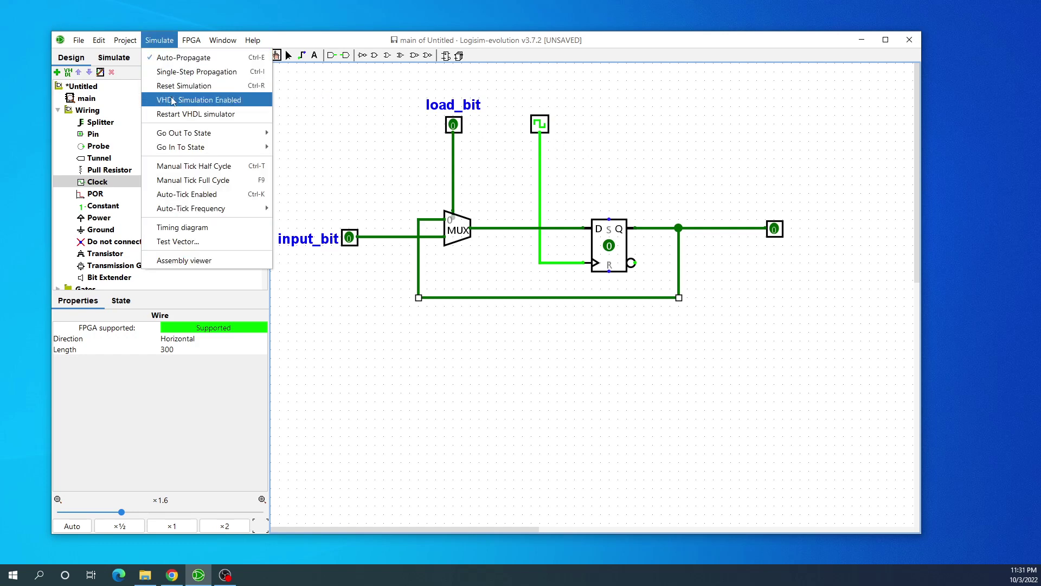
click(182, 195)
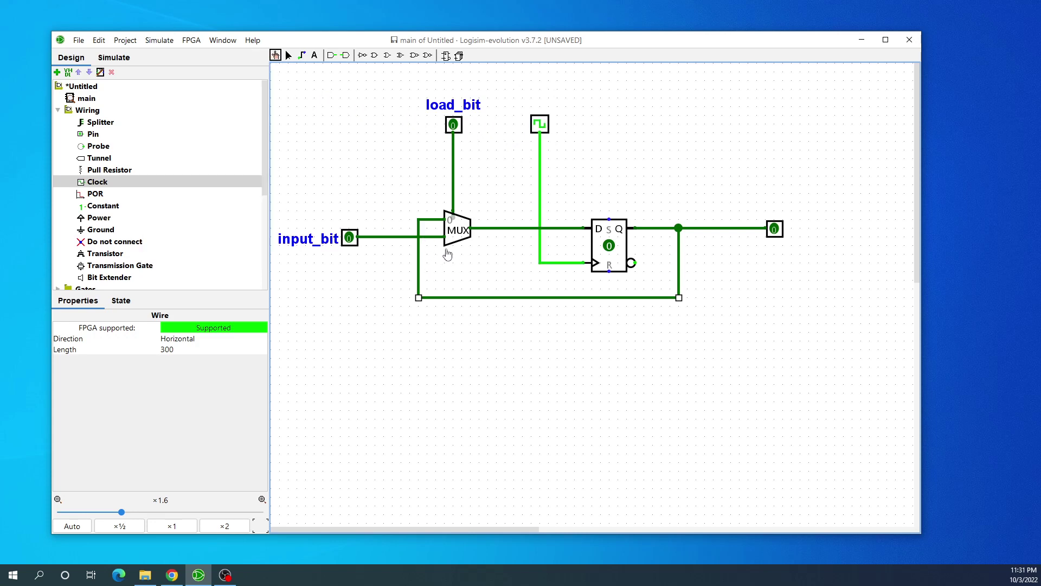
Set input_bit to 1, set load_bit to 1, and set the right-hand output pin to 1
click(349, 239)
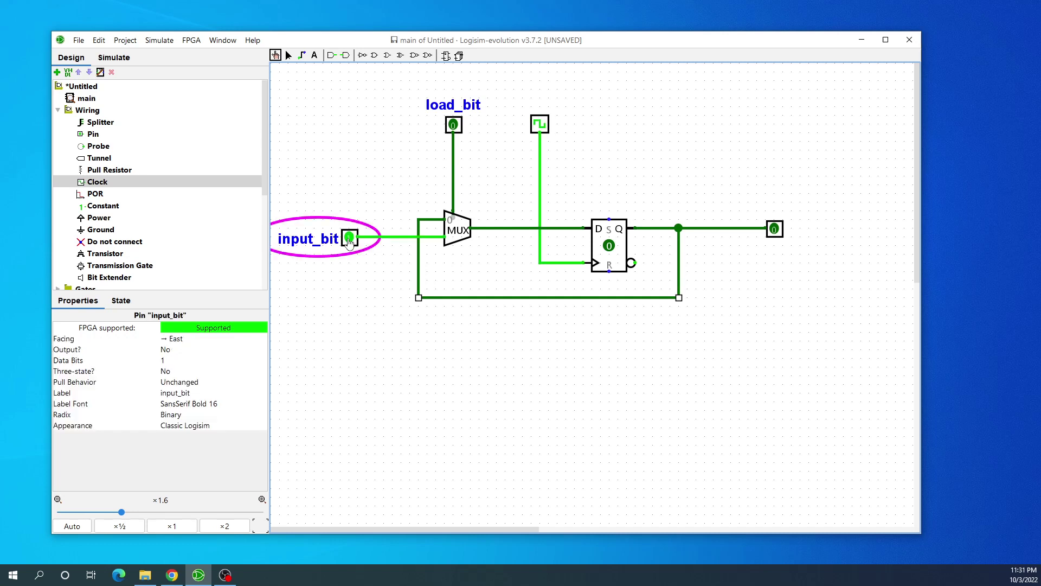
click(349, 239)
click(349, 238)
click(349, 239)
click(350, 239)
click(454, 128)
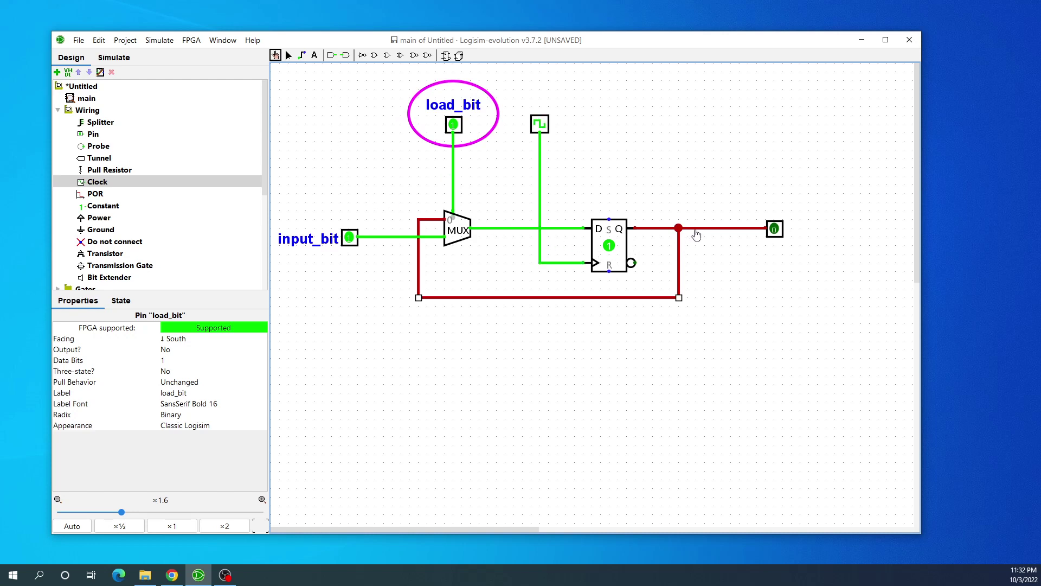
click(775, 231)
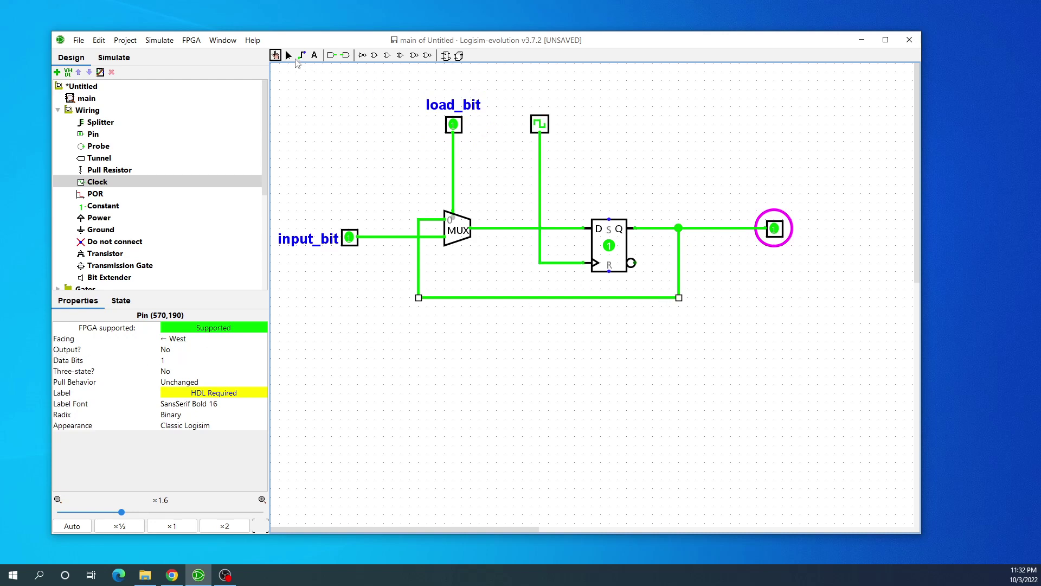
Set the right-hand pin's Output? attribute to Yes
click(288, 56)
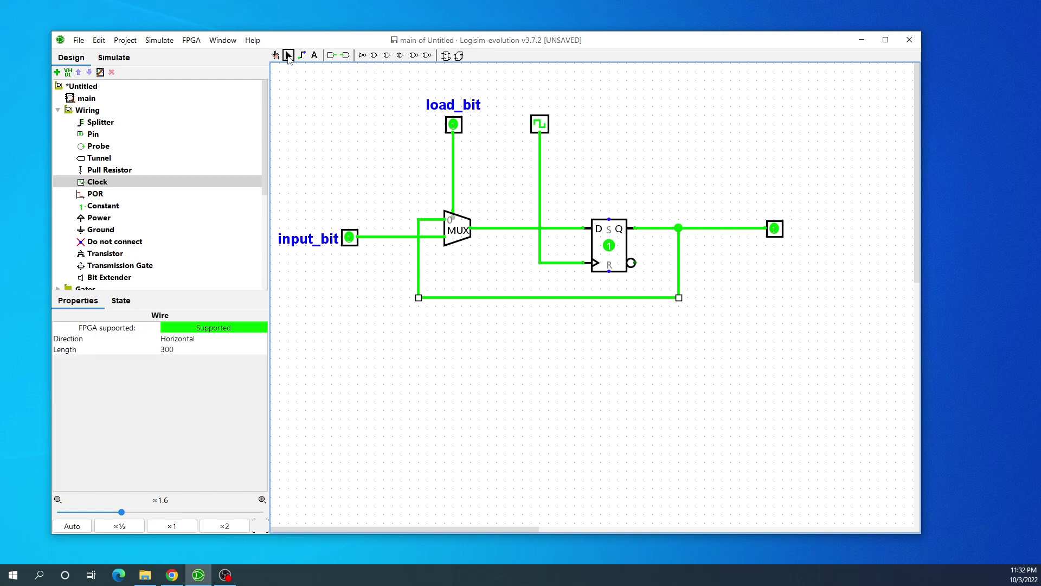
click(776, 231)
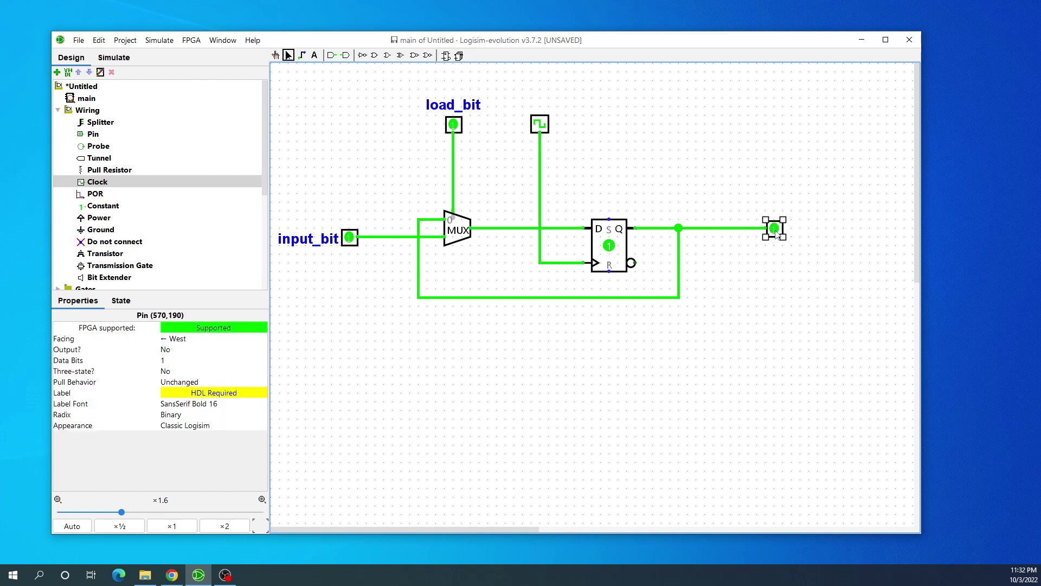
click(167, 350)
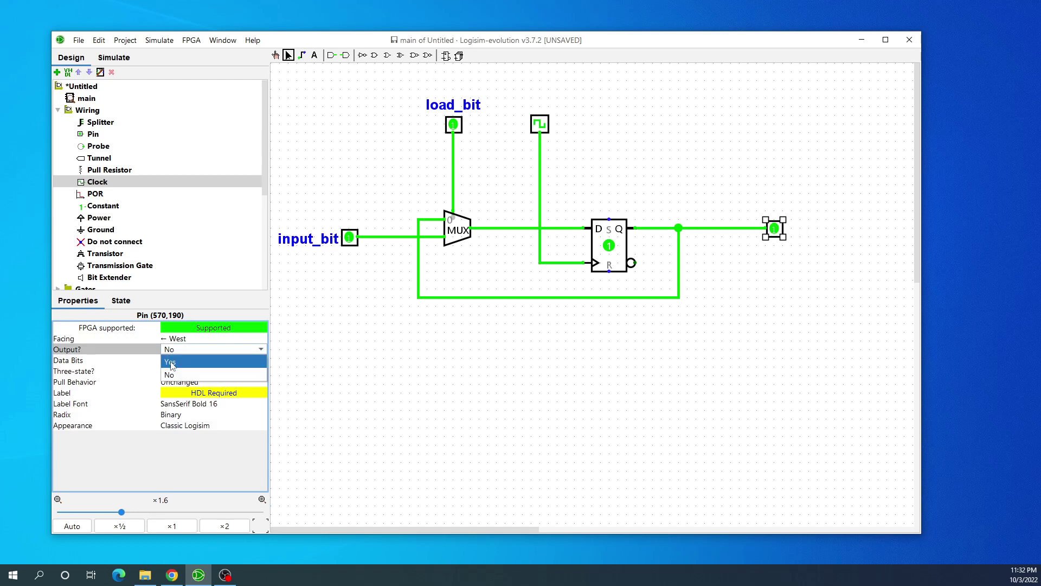
click(172, 363)
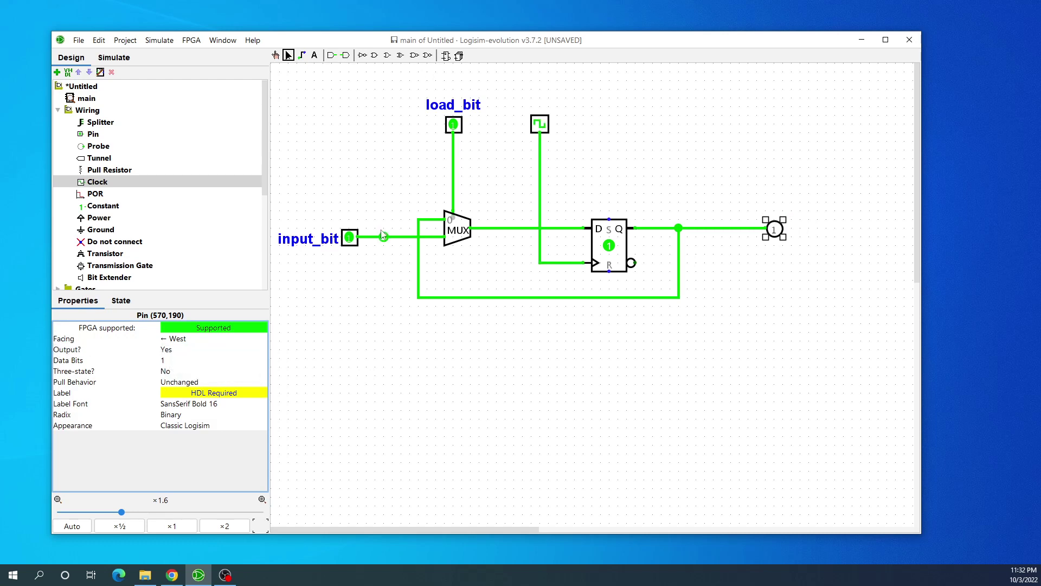
Give the output pin the label output_bit
click(375, 184)
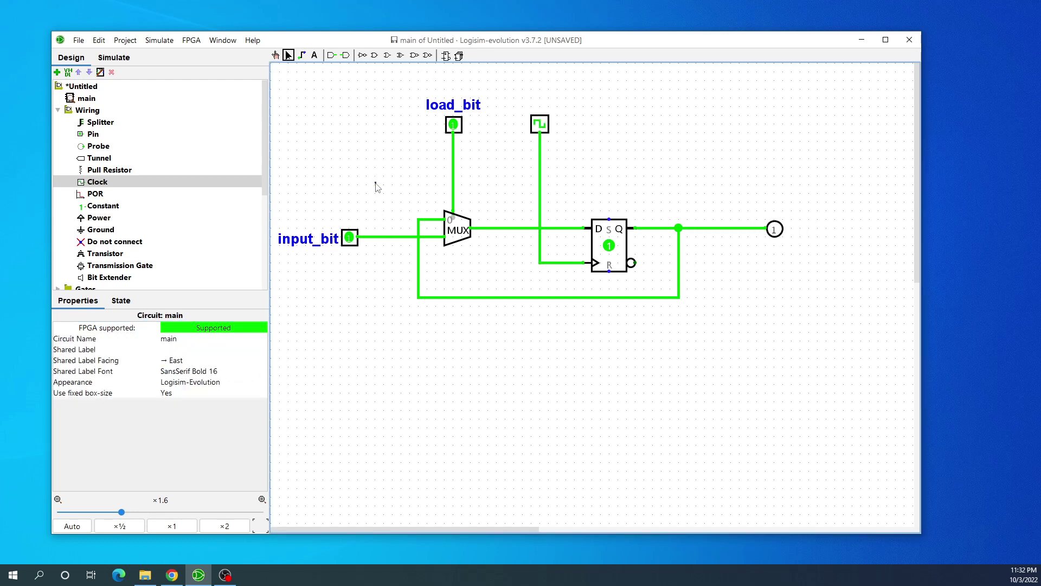
click(774, 229)
click(193, 394)
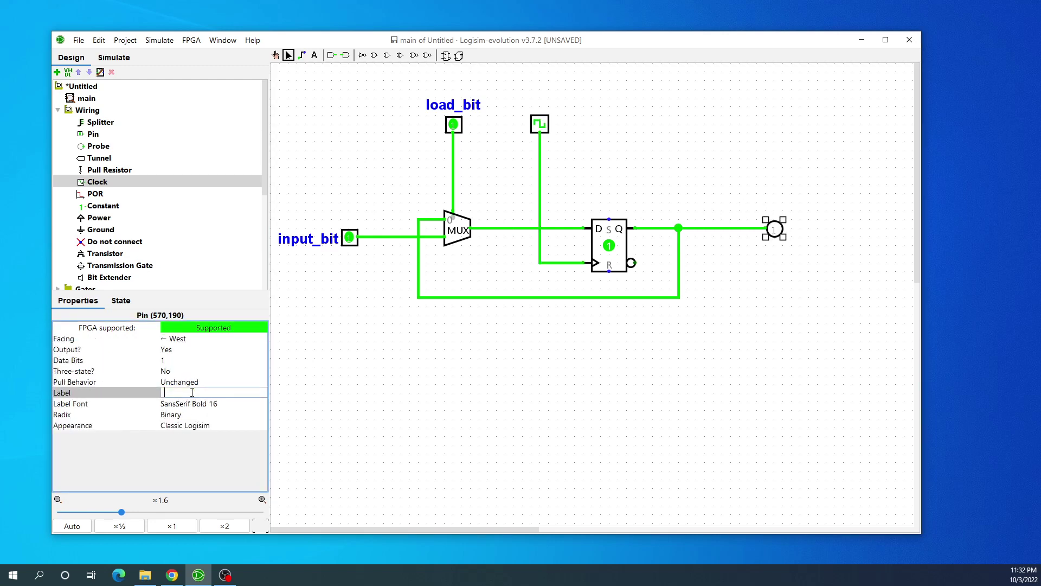
text(output_bit)
key(Return)
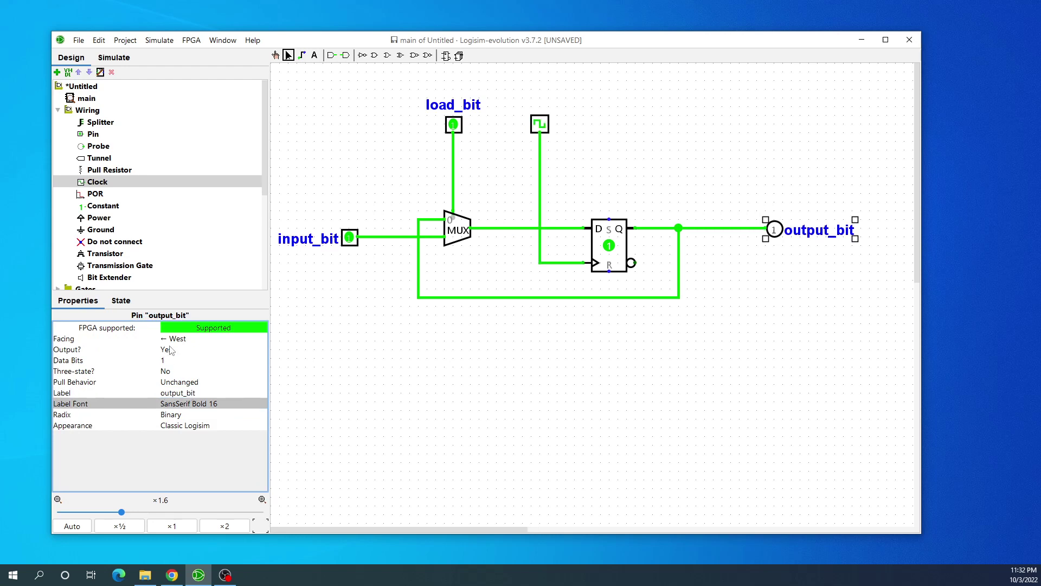
Poke load_bit to 0, probe the feedback and D wires, then poke input_bit to 0
click(276, 56)
click(454, 125)
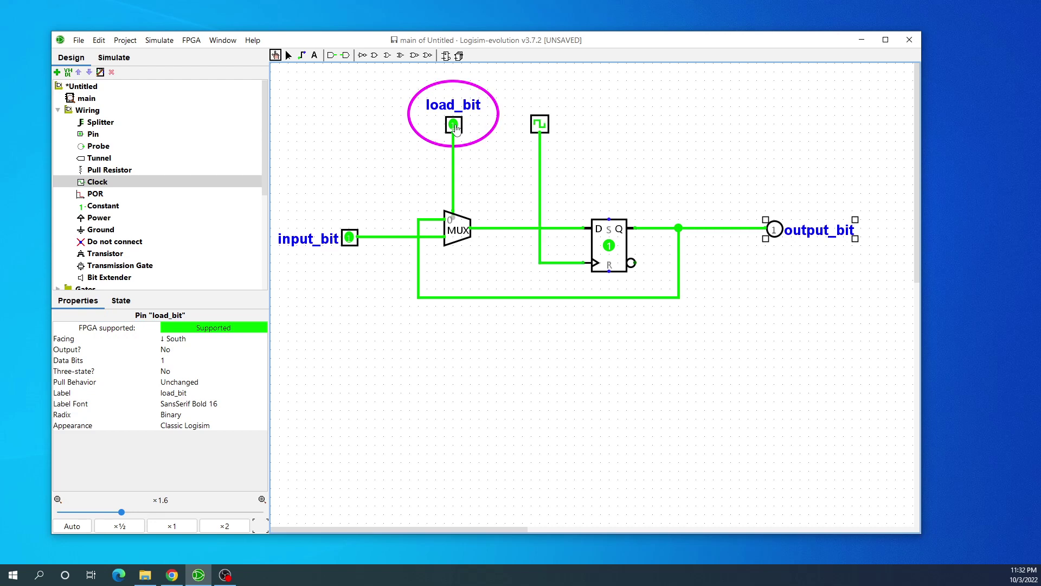
click(454, 126)
click(679, 255)
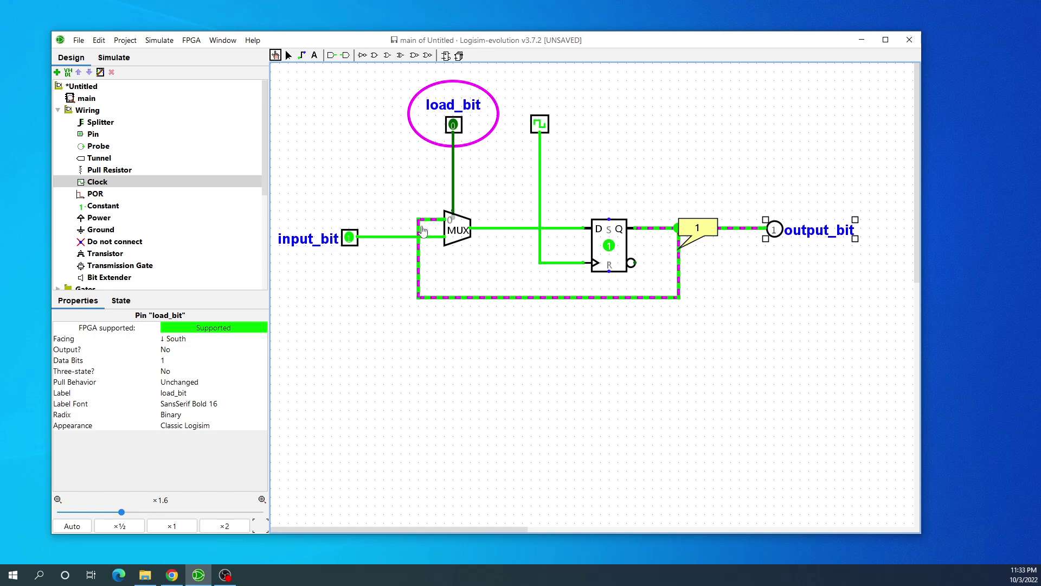
click(490, 229)
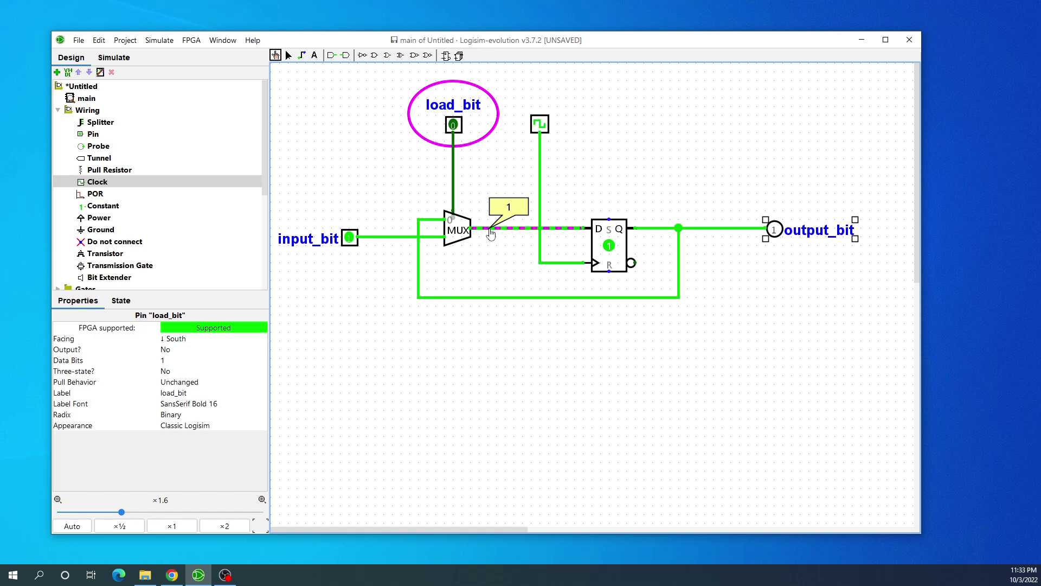
click(349, 239)
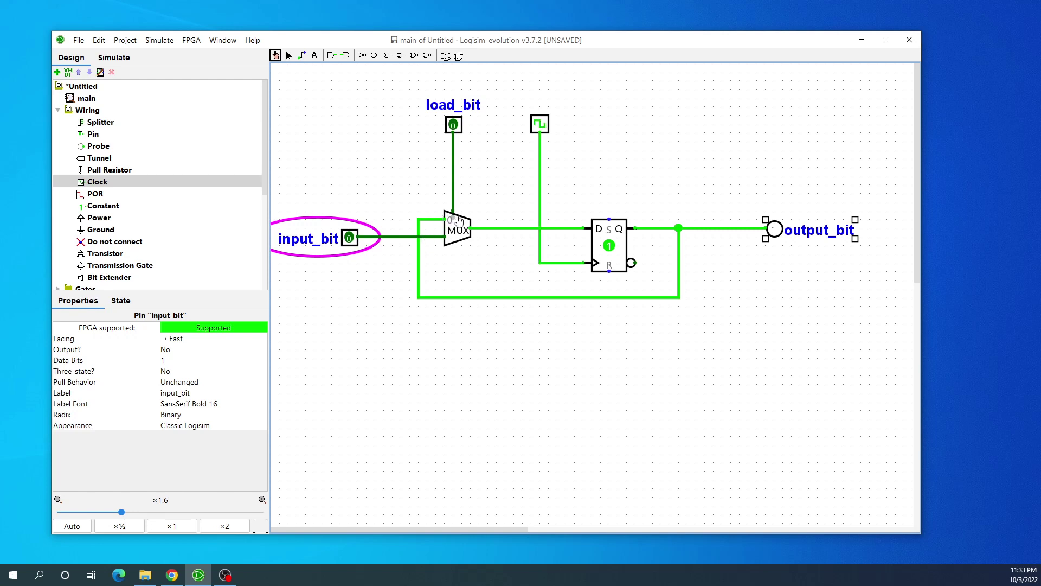
click(350, 240)
click(350, 240)
Pulse load_bit to 1 and back to 0, then check that the Q wire carries 0
click(453, 125)
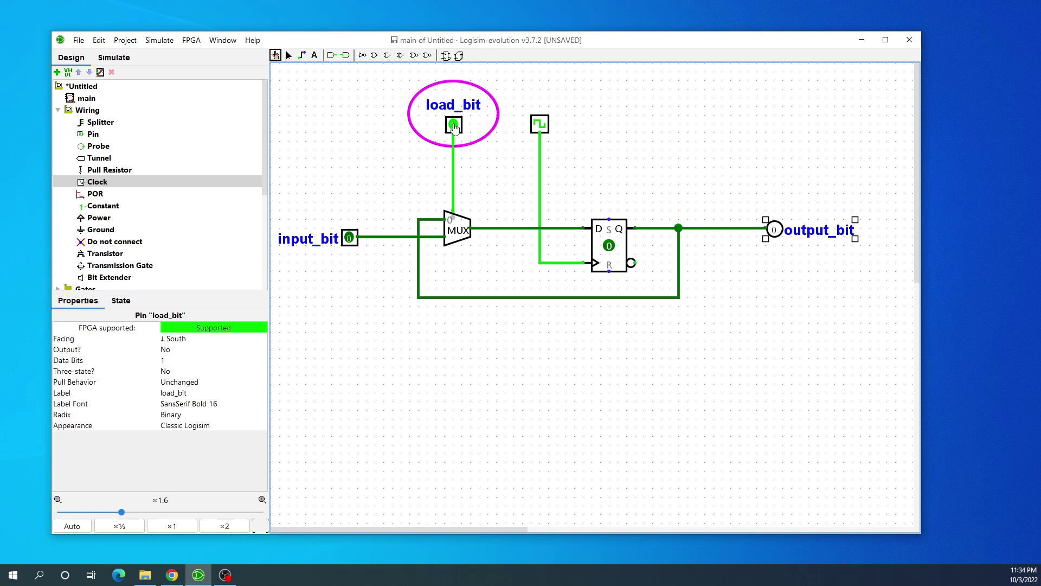
click(454, 125)
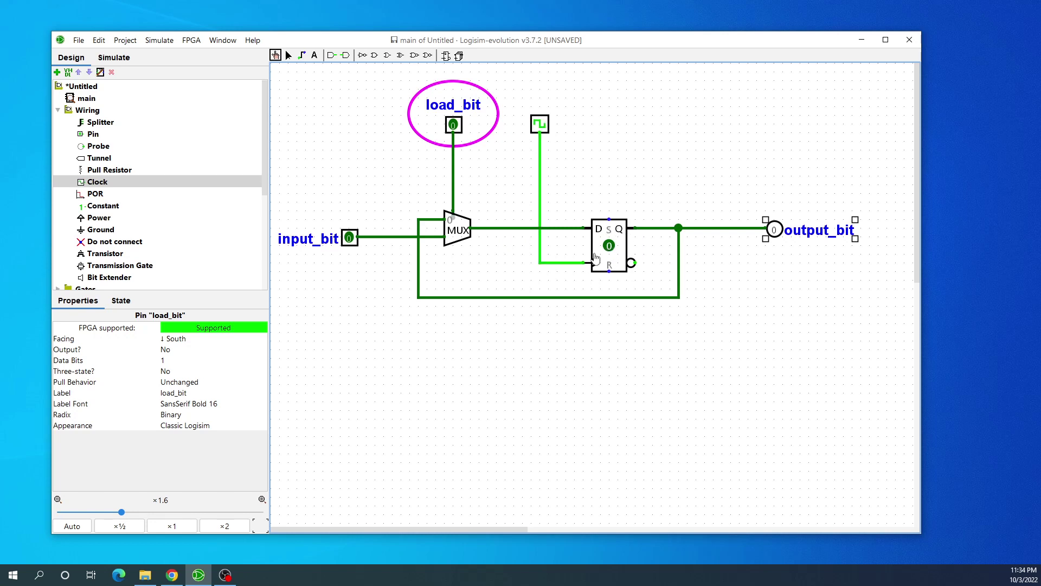
click(649, 229)
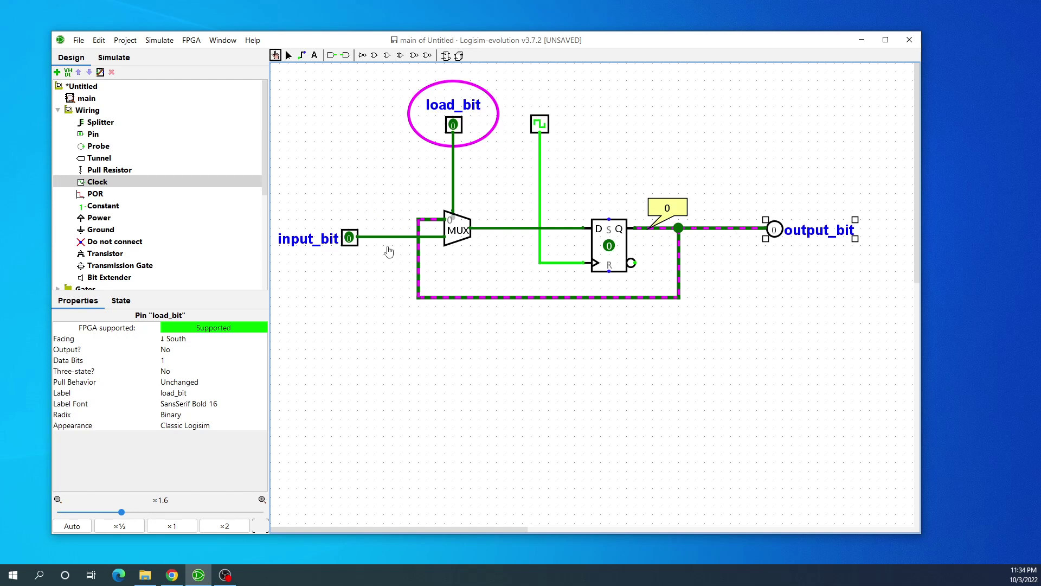
Toggle input_bit several times, ending at 1, while load_bit stays 0
click(349, 239)
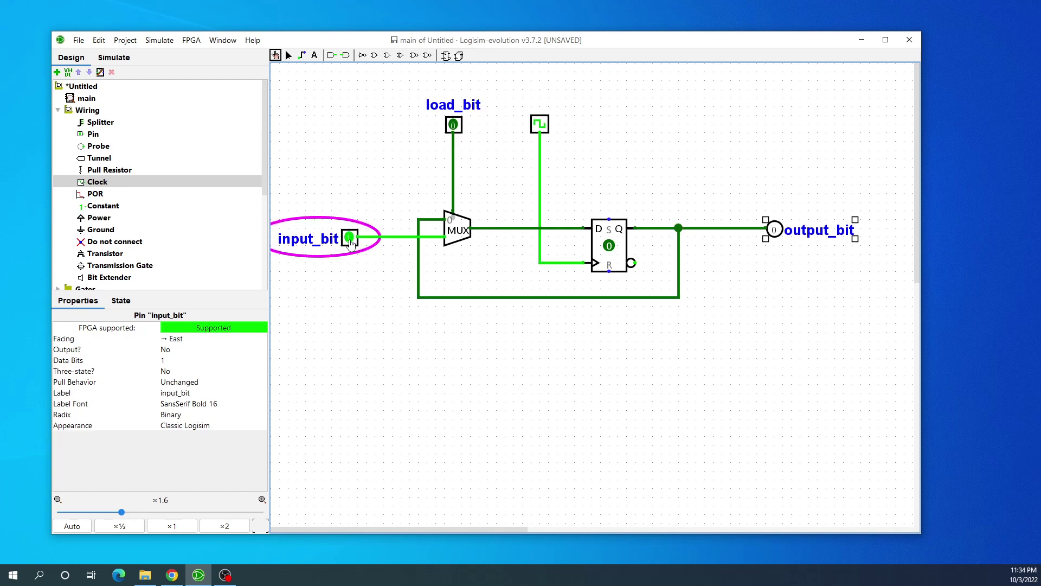
click(350, 239)
click(350, 239)
click(350, 240)
click(350, 240)
click(350, 240)
click(350, 241)
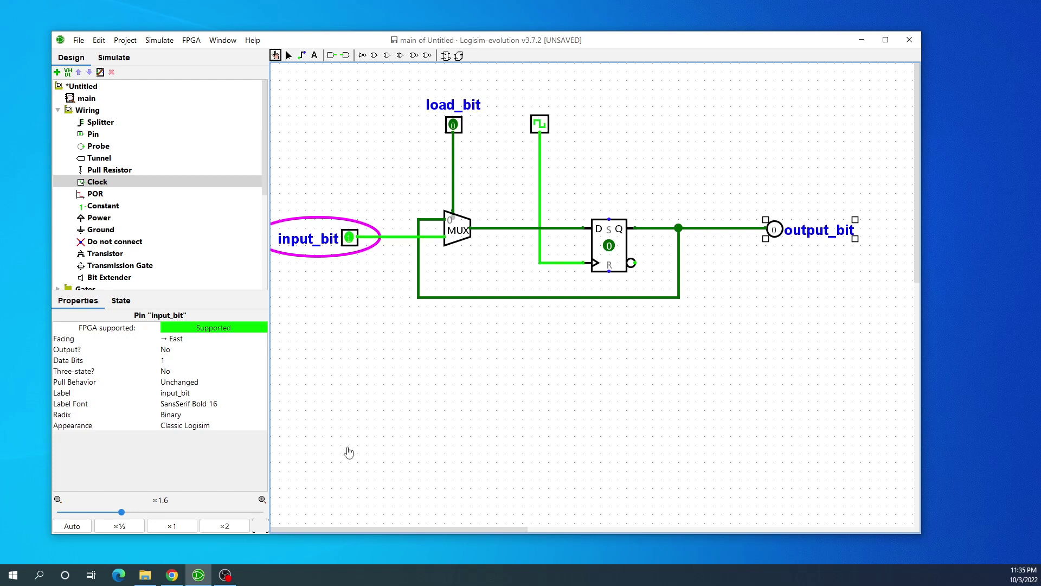